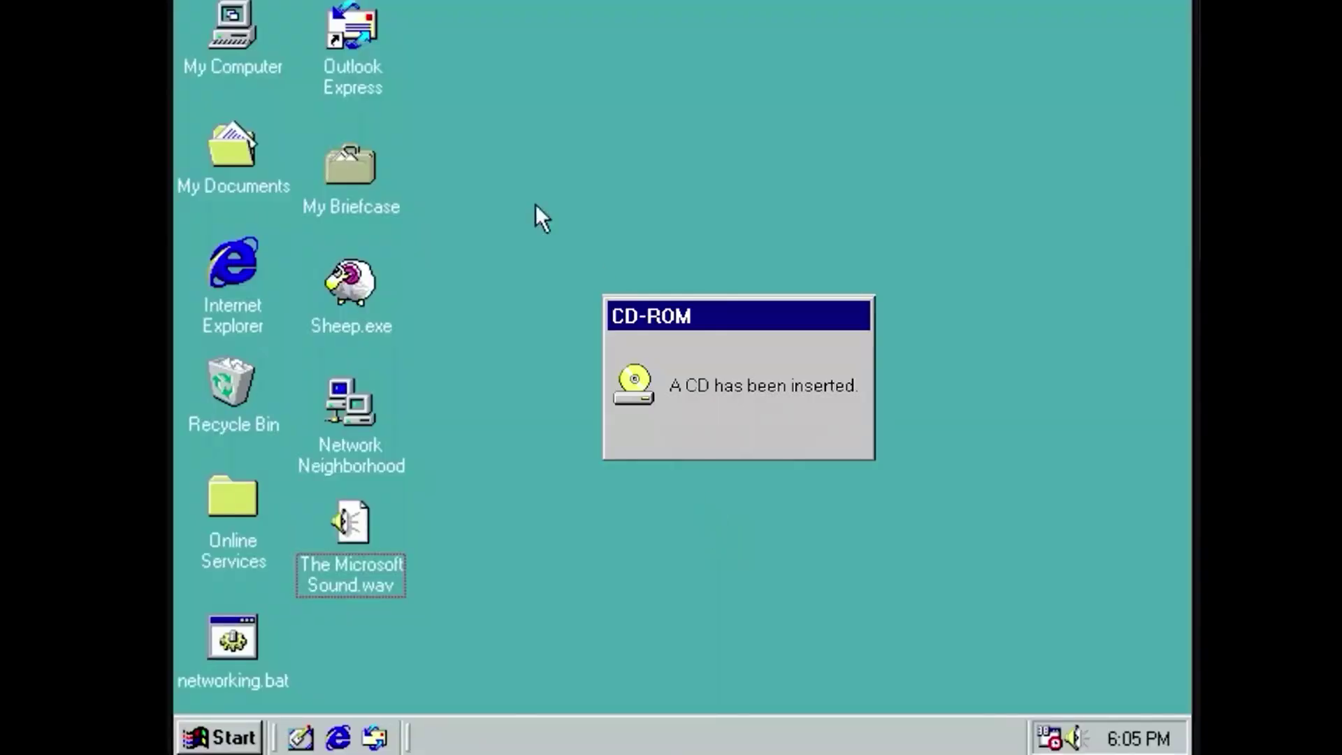
Step: Switch the crash video to fullscreen and watch past the Windows 98 disc error
double_click(251, 35)
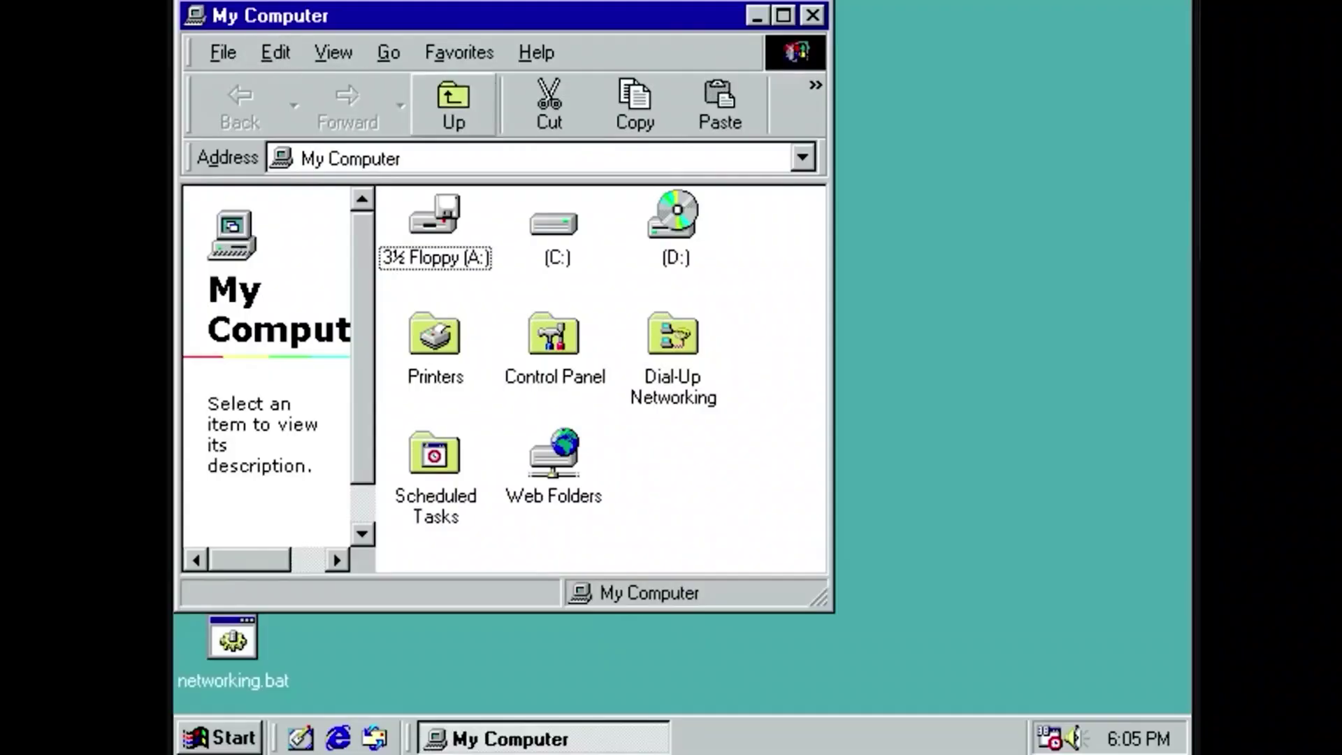
double_click(680, 217)
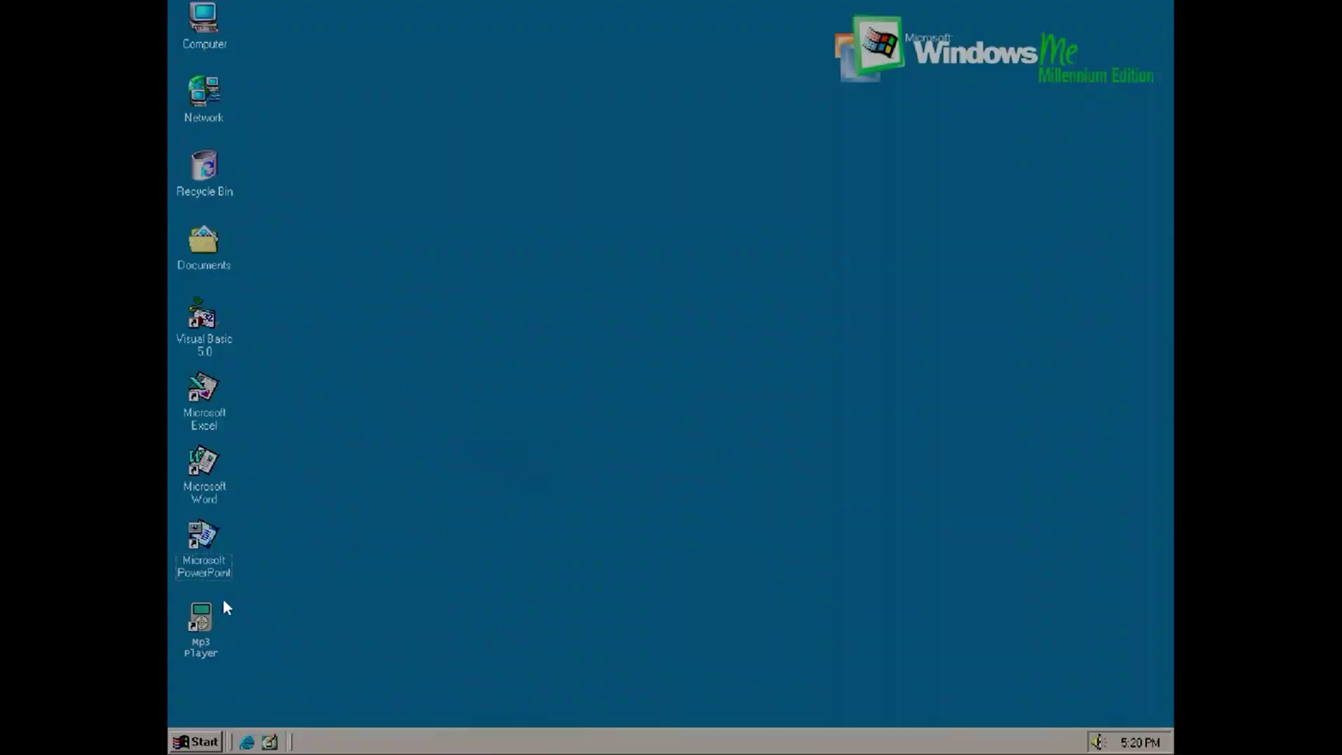
Step: Keep the fullscreen video running past the Windows Me and NVIDIA setup crash scenes
double_click(199, 616)
double_click(477, 449)
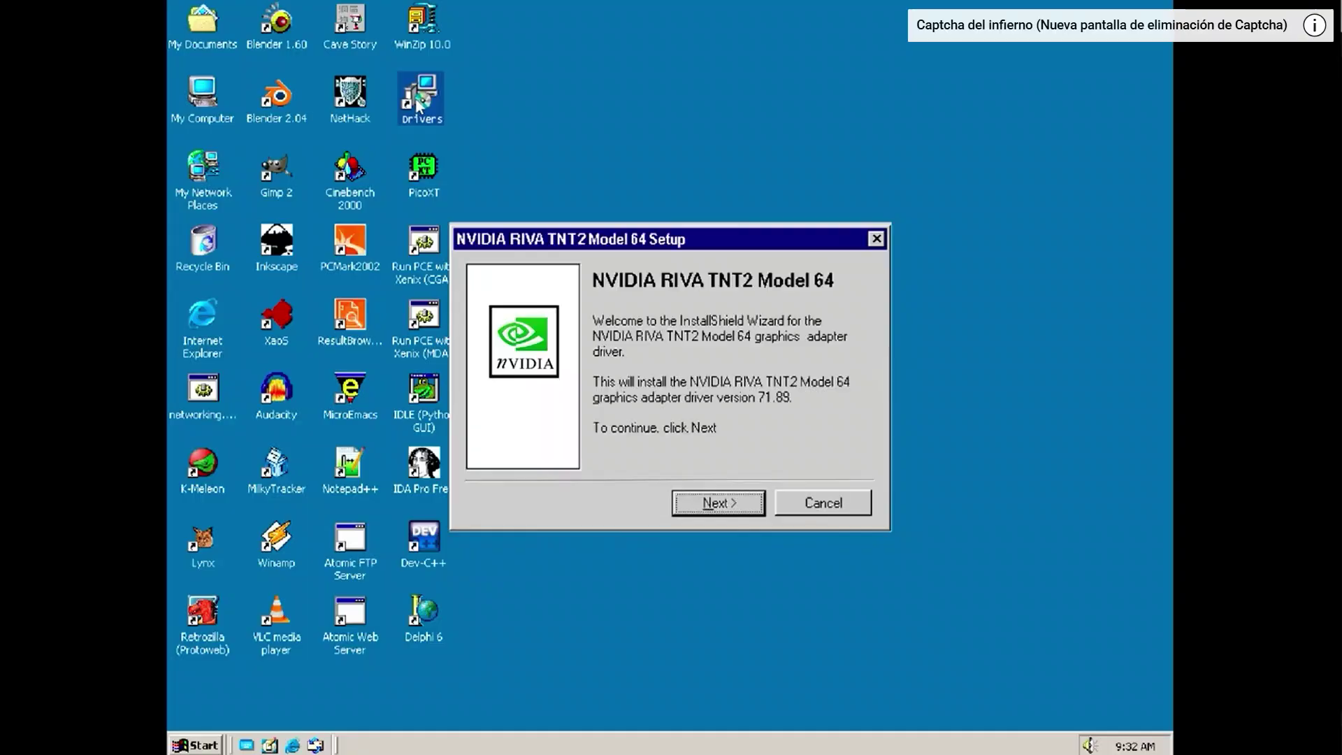
click(717, 501)
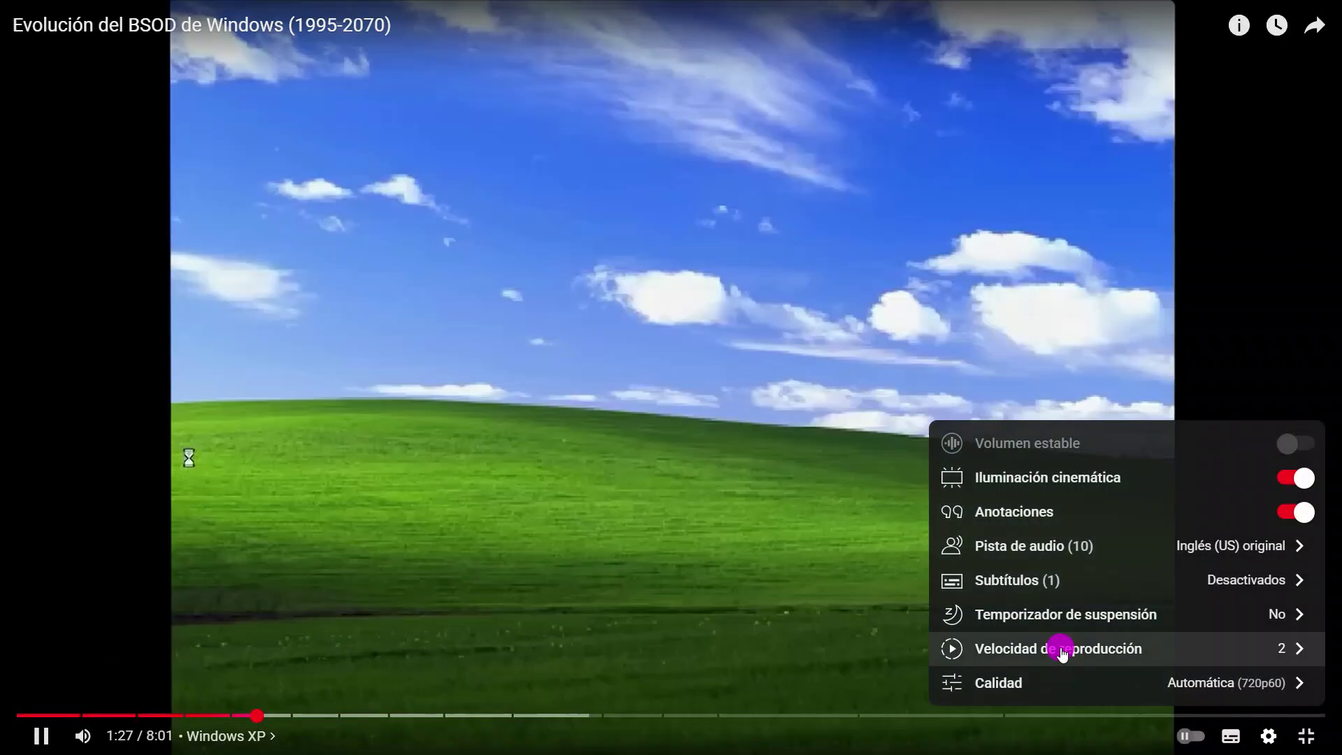
Step: Set playback speed to 0.25, later to 2, and close the settings menu
click(1064, 644)
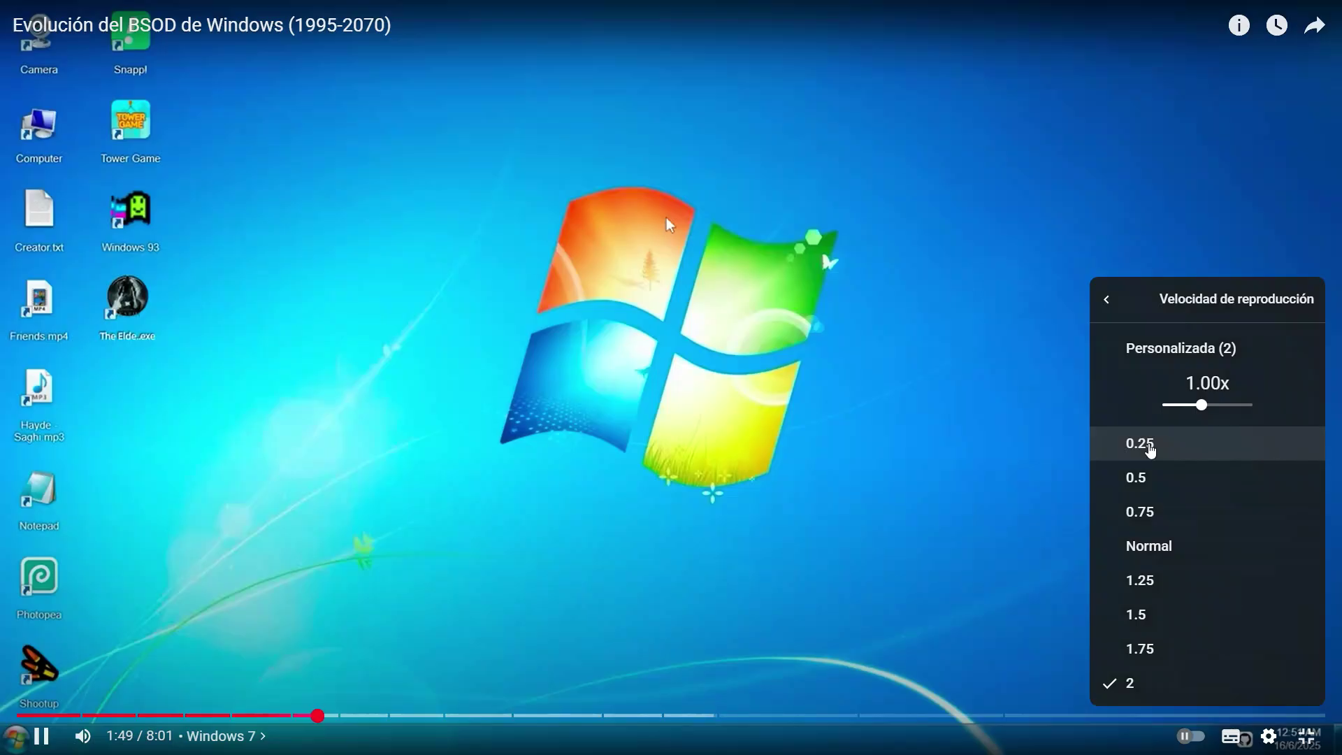
click(1150, 449)
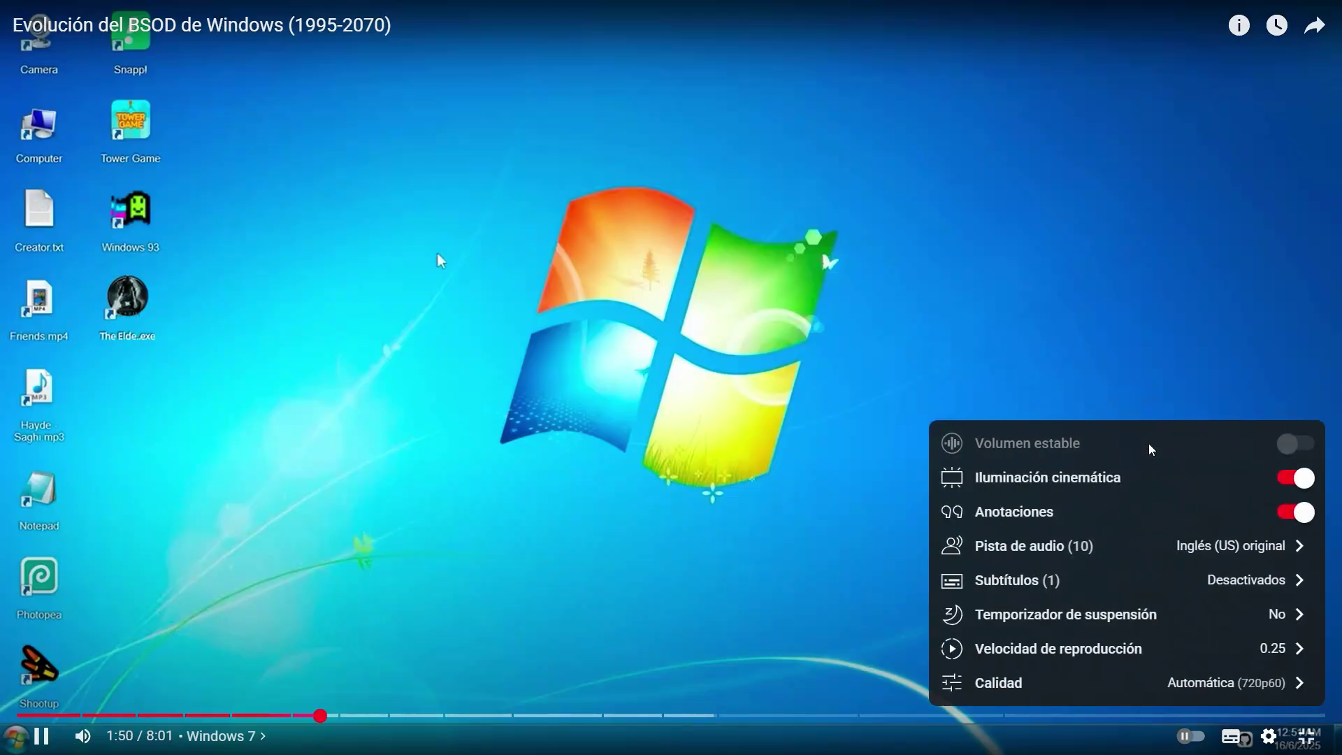
click(1087, 647)
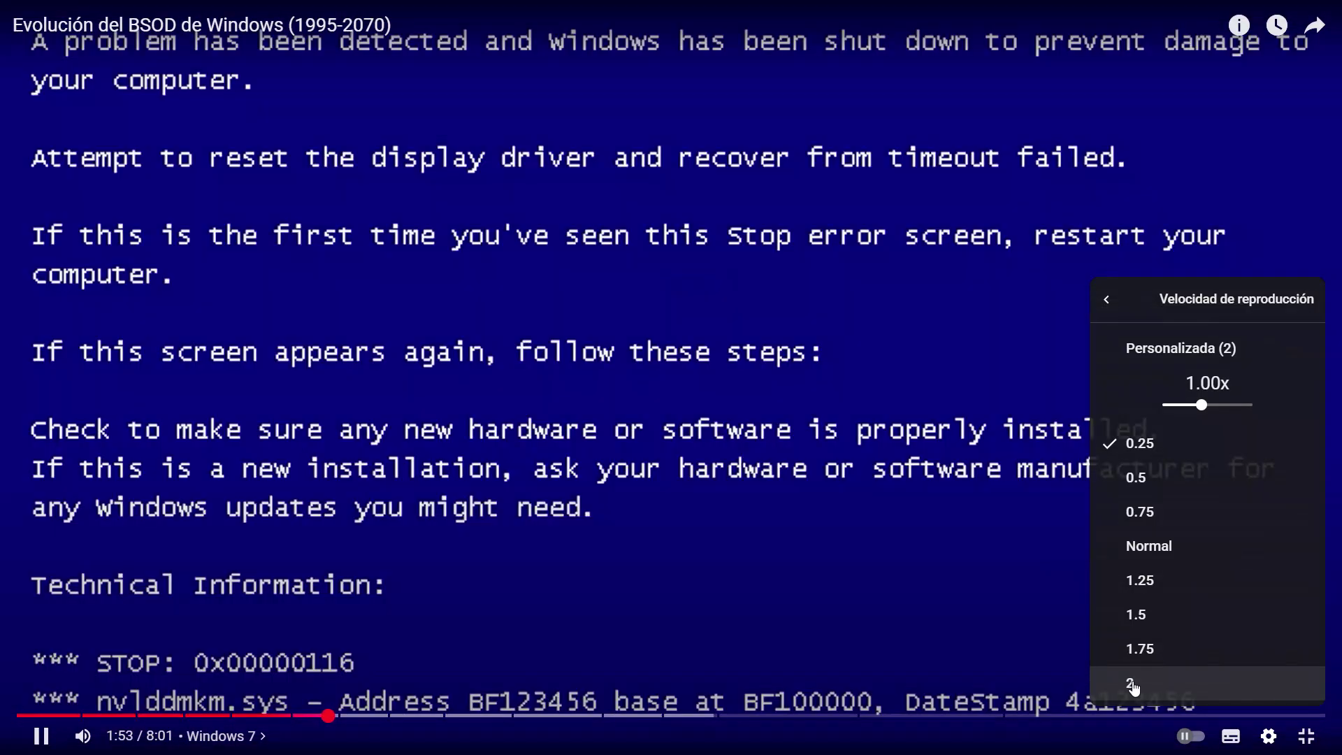
click(1134, 686)
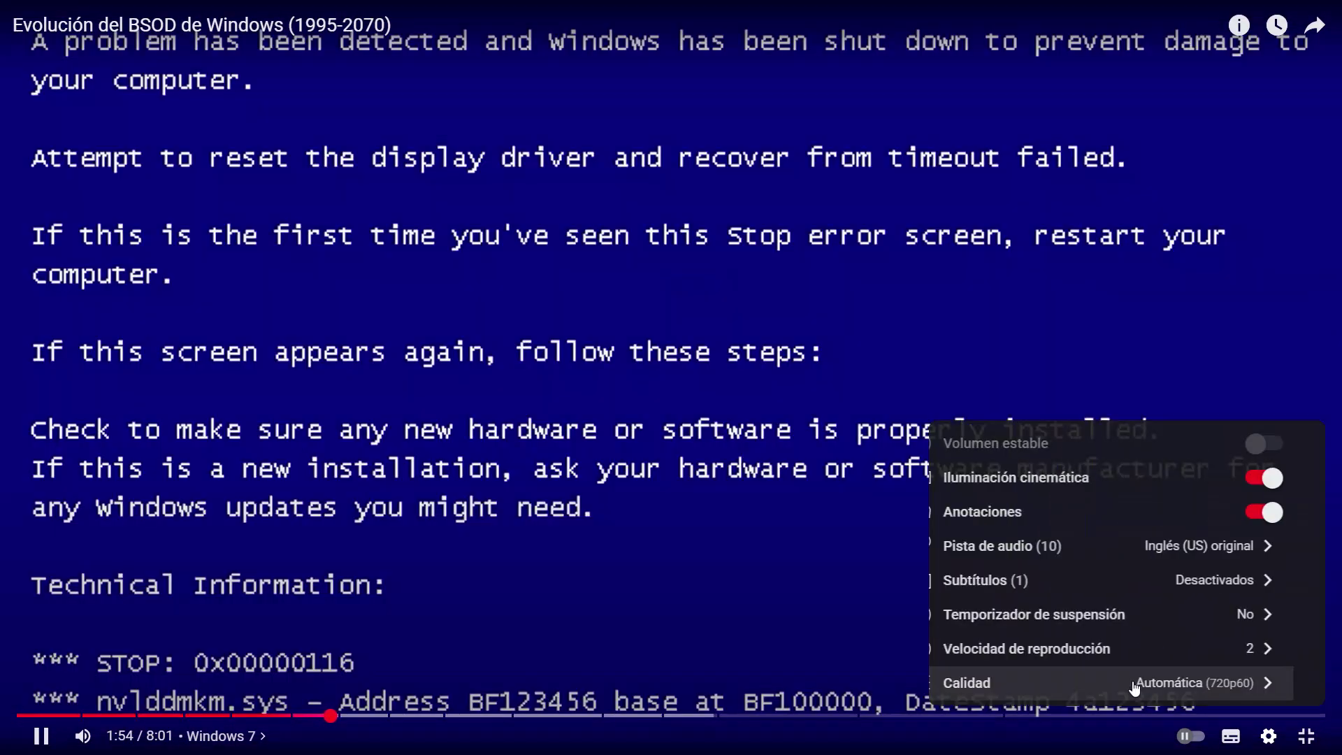
click(581, 540)
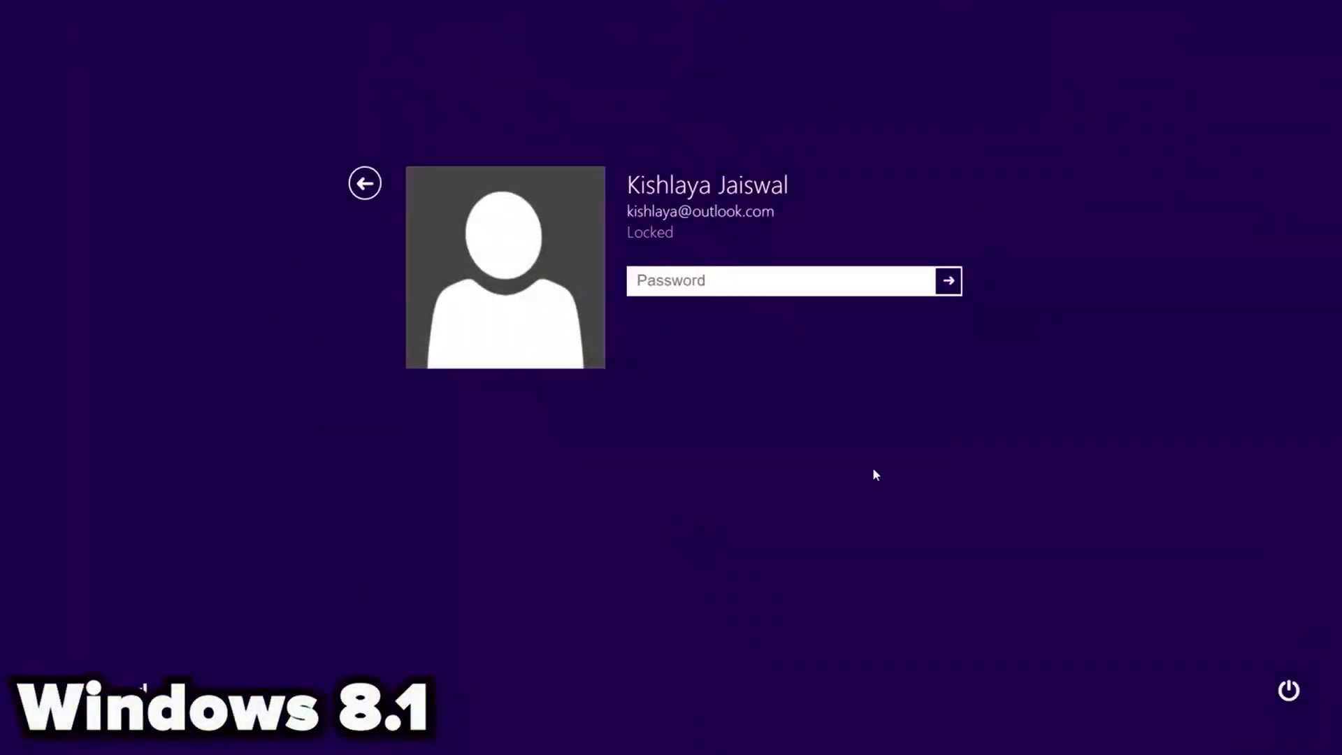
Step: Play through the Windows 8.1 lock screen and Windows 10 tuning-utility blue screen
click(853, 288)
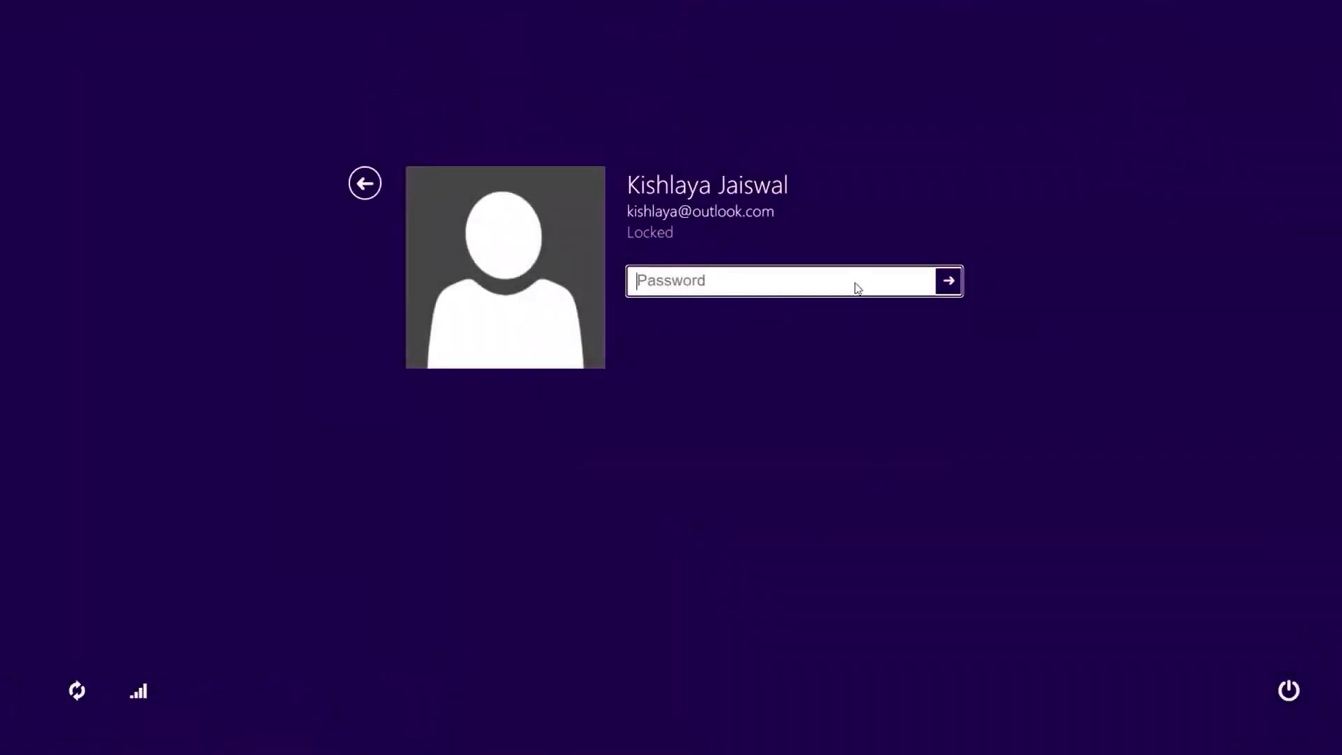
key(Return)
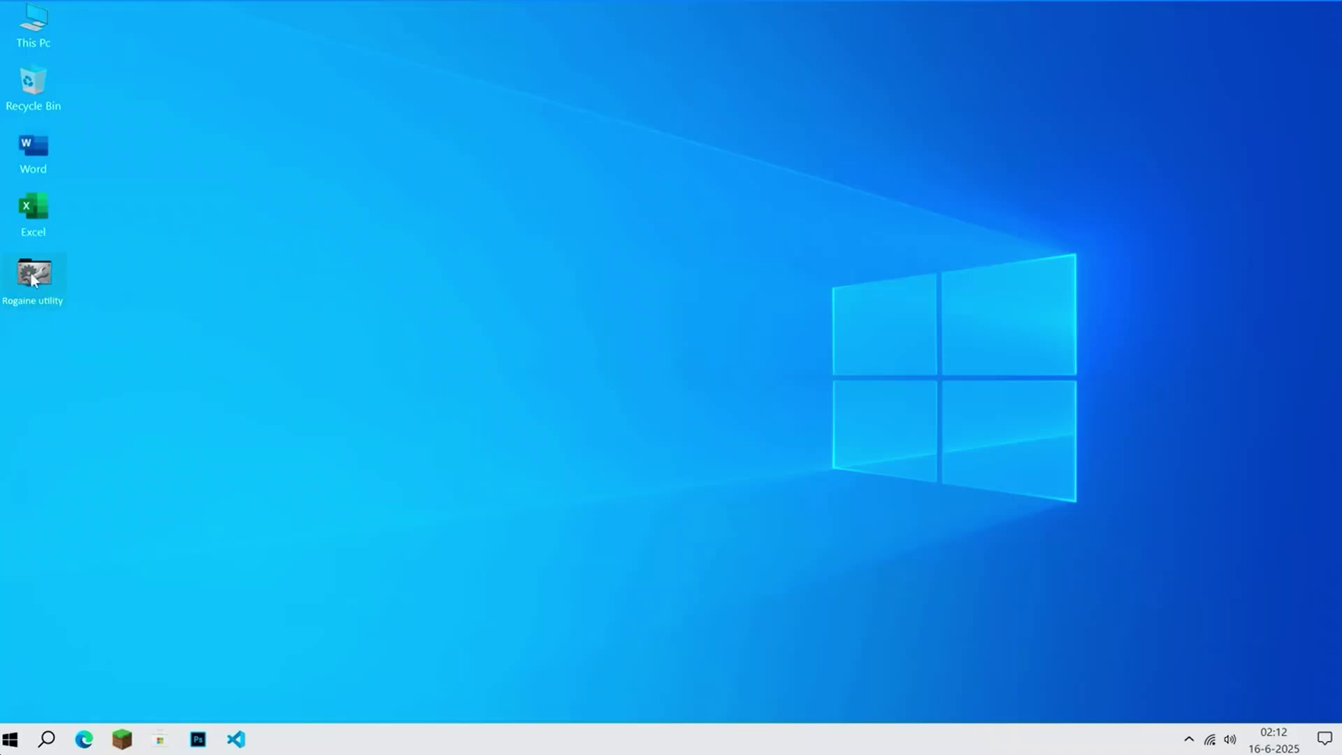
double_click(30, 274)
click(776, 171)
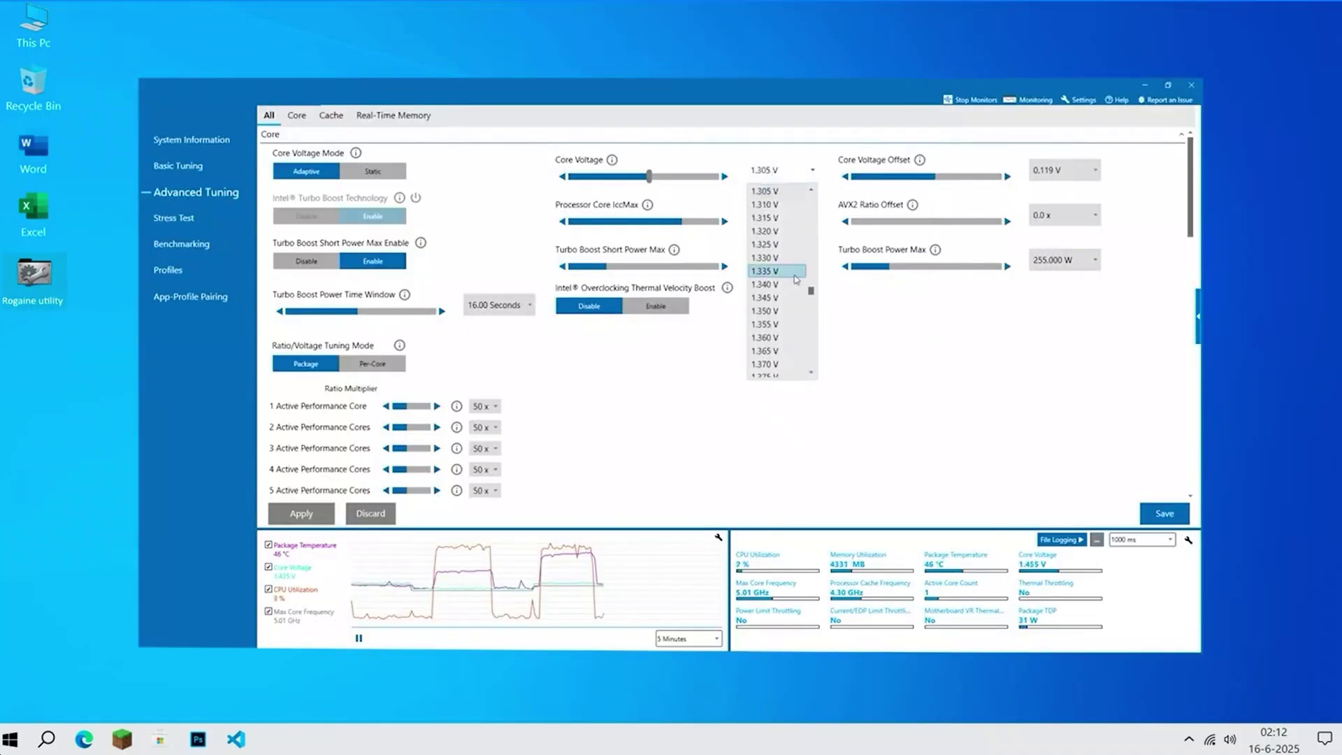
click(779, 326)
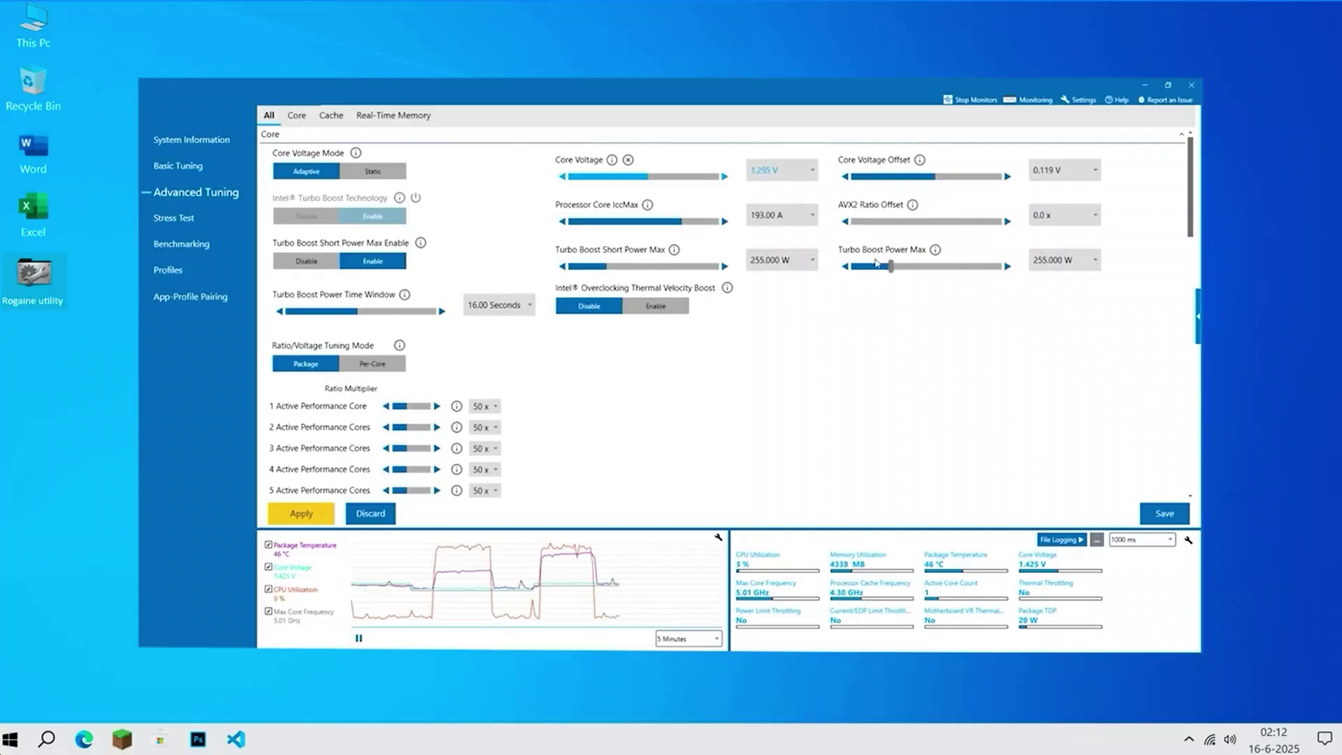
click(300, 513)
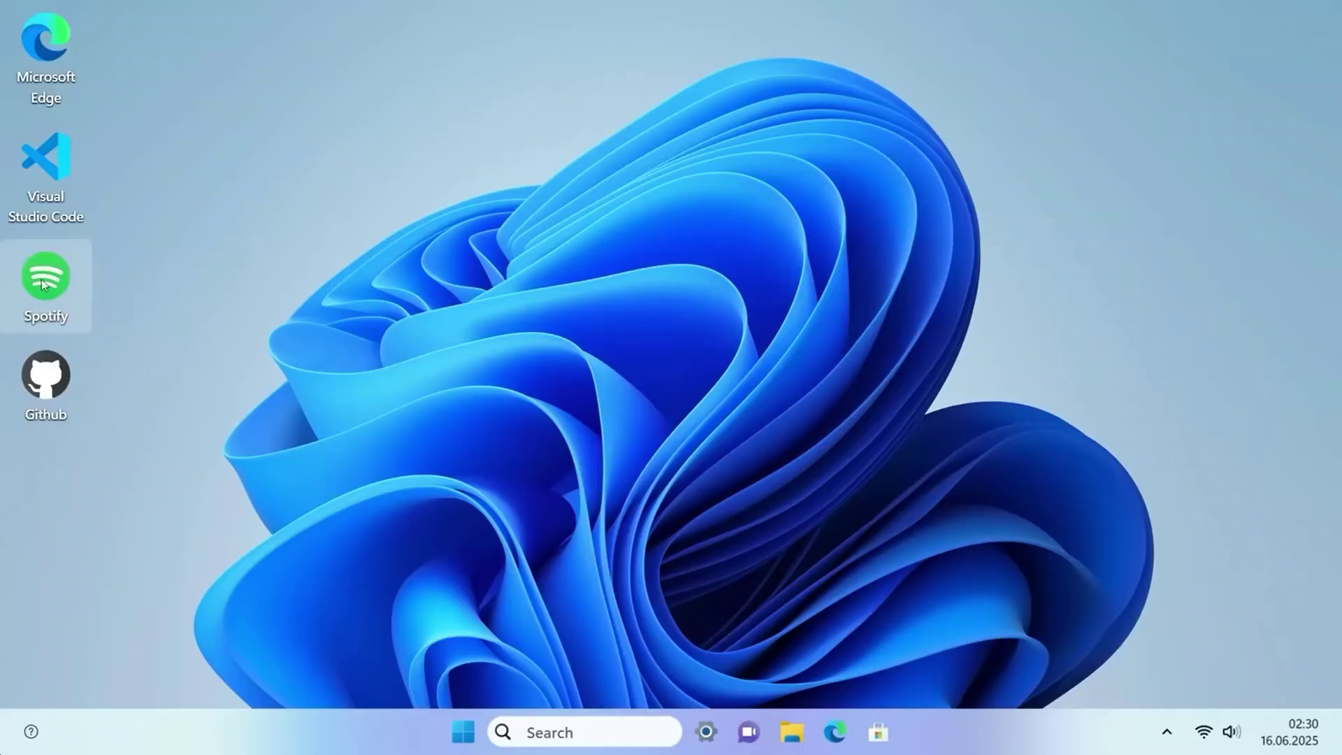
Step: Keep playing past the Windows 13 video-memory blue screen to the Windows 14 desktop
double_click(42, 283)
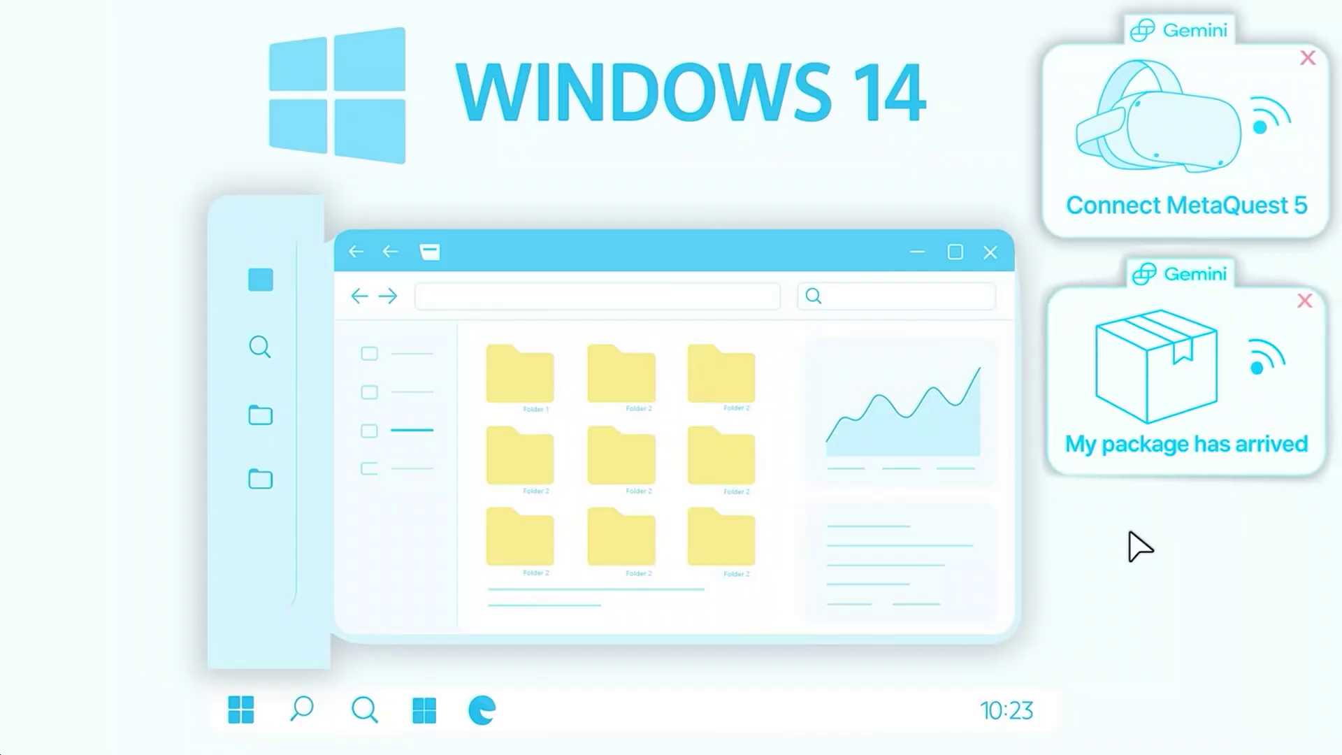
Step: Continue past the Windows 15 boot error to the fatal core event screen
click(1305, 300)
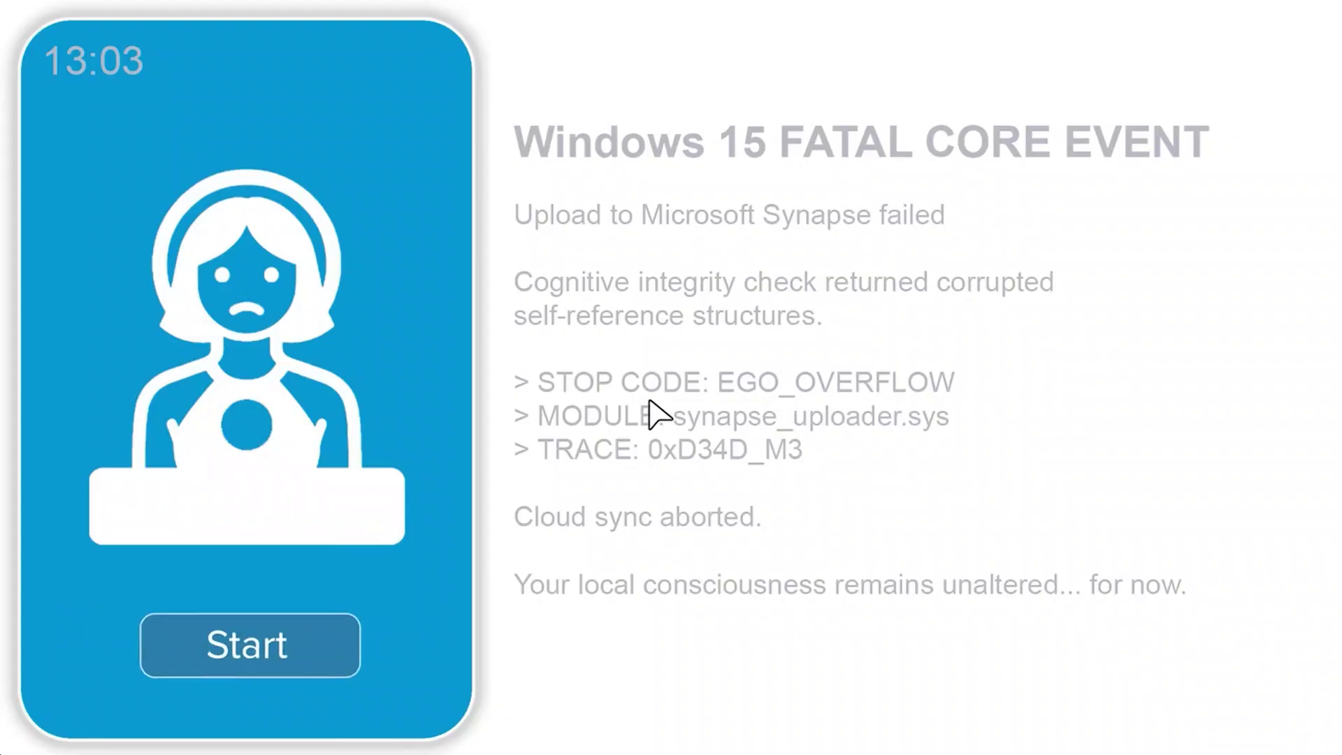
Step: Watch until the fatal core event text clears, leaving the blue screen with the worried figure
click(239, 641)
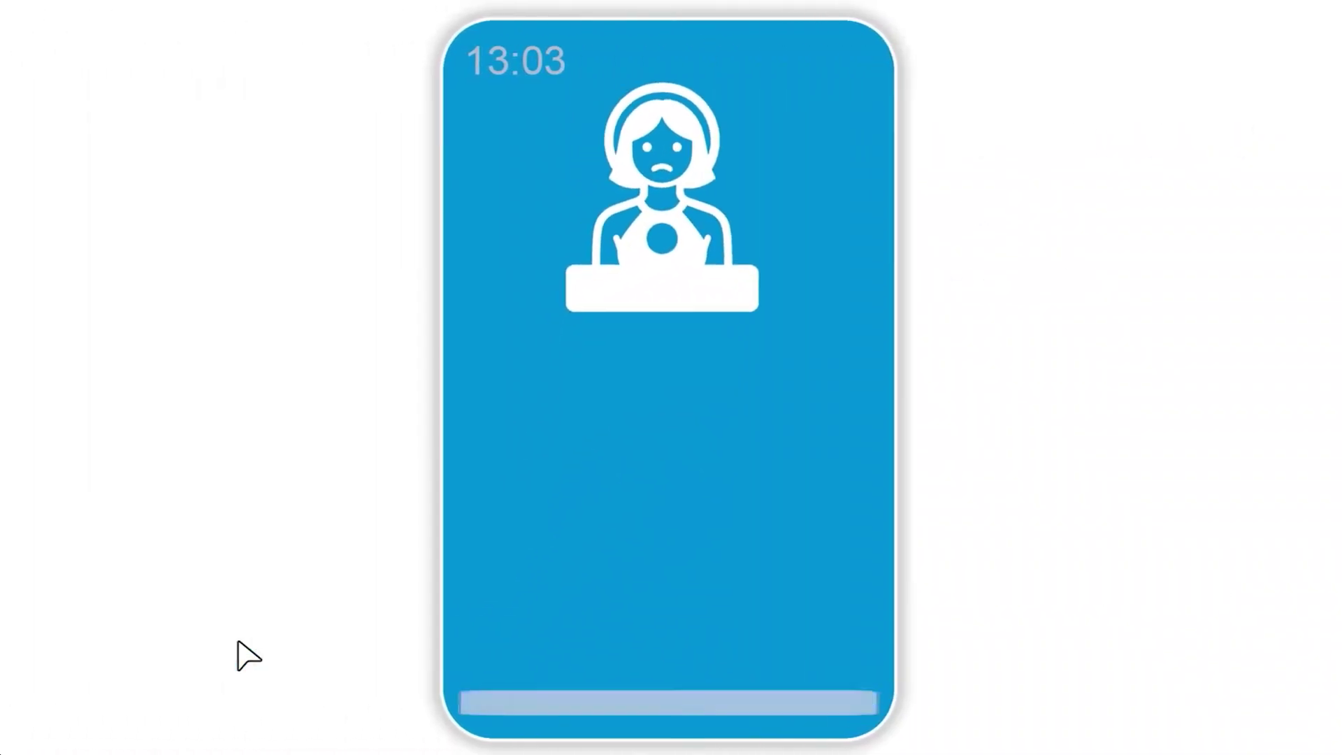